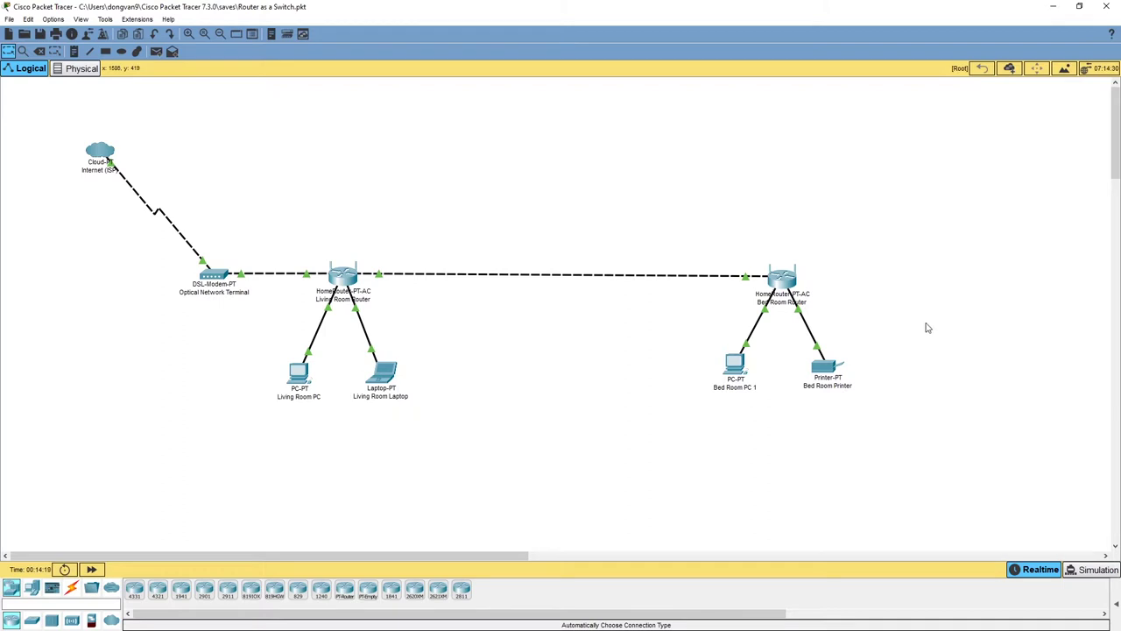
left_click_drag(217, 230, 446, 423)
left_click_drag(486, 183, 925, 459)
left_click_drag(696, 209, 920, 470)
left_click_drag(741, 233, 827, 329)
left_click(864, 316)
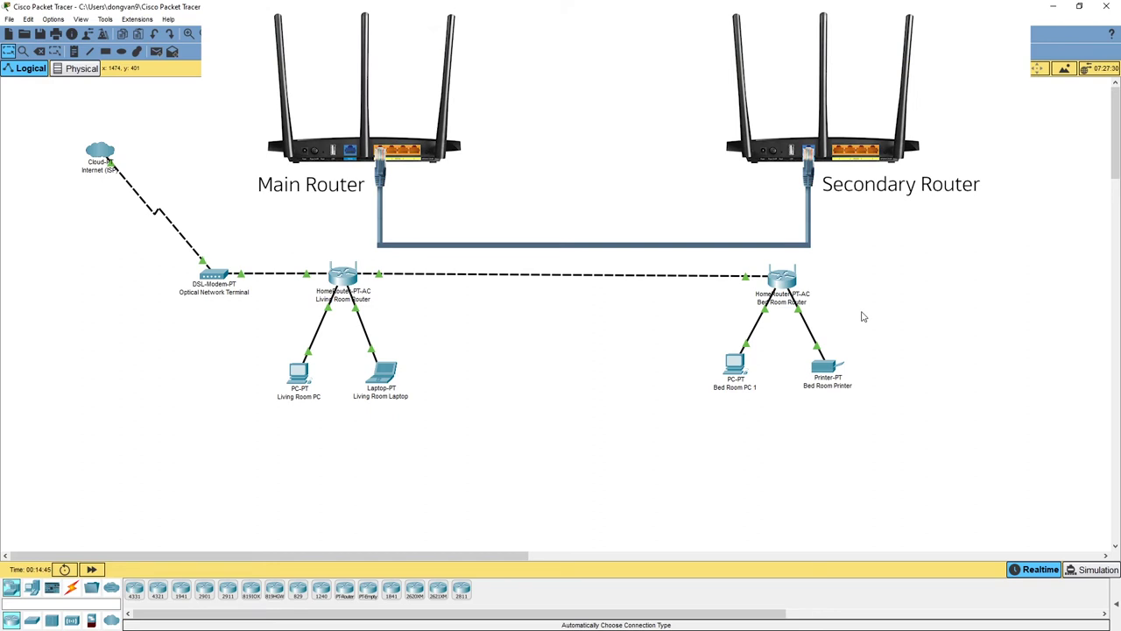
left_click_drag(308, 255, 377, 316)
left_click(393, 315)
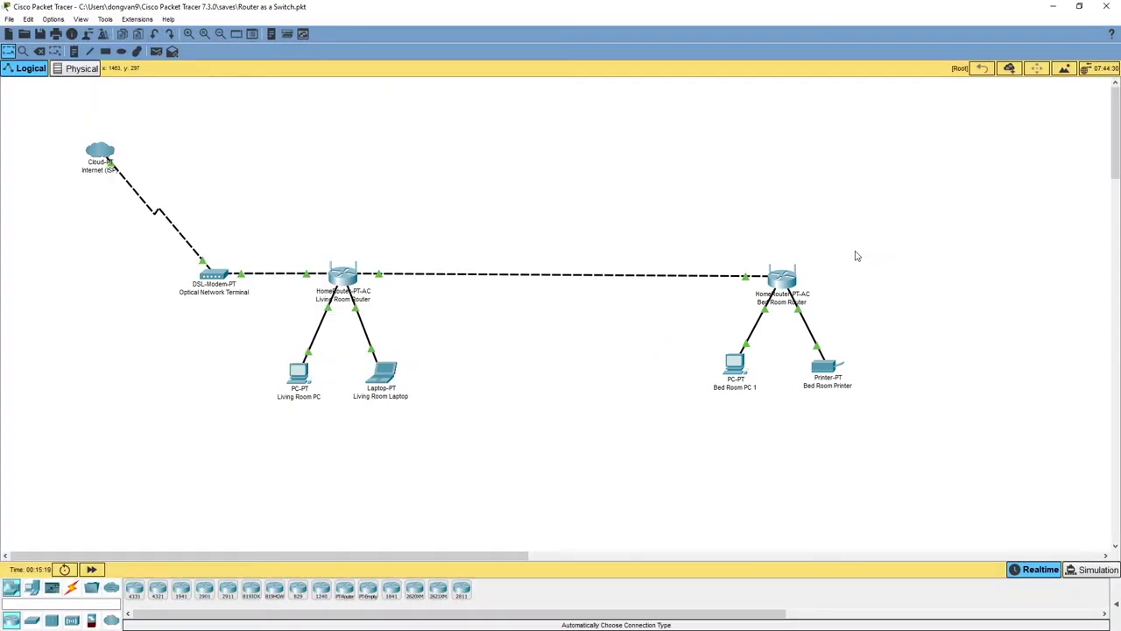
left_click_drag(701, 335, 783, 425)
left_click_drag(717, 226, 926, 453)
mouse_move(366, 324)
left_click_drag(308, 237, 428, 449)
left_click_drag(281, 174, 884, 479)
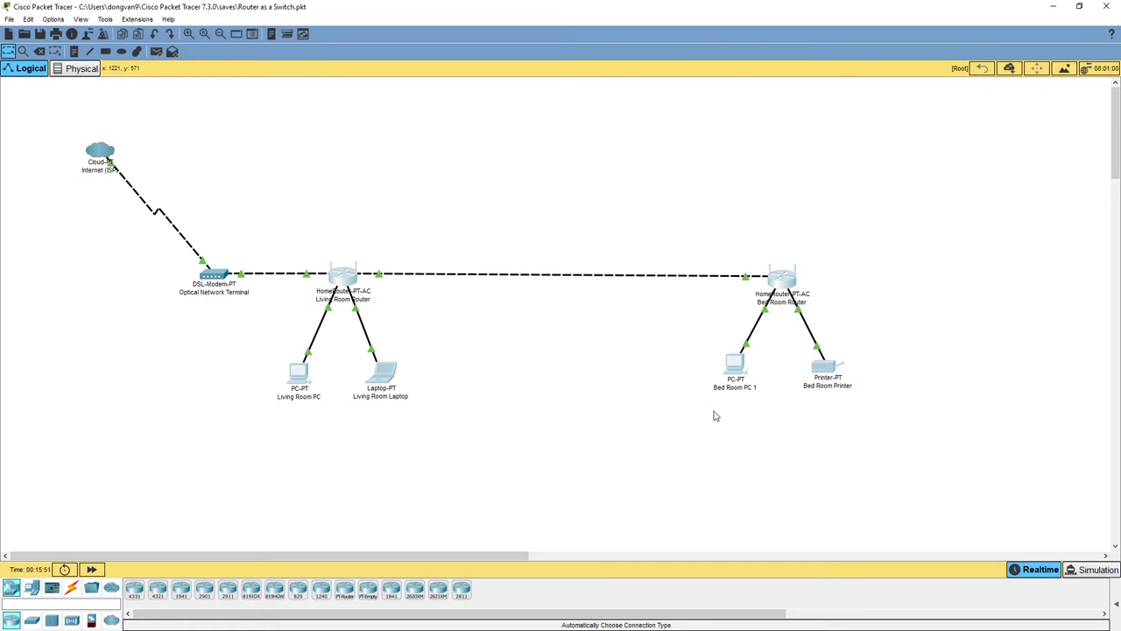
left_click(320, 202)
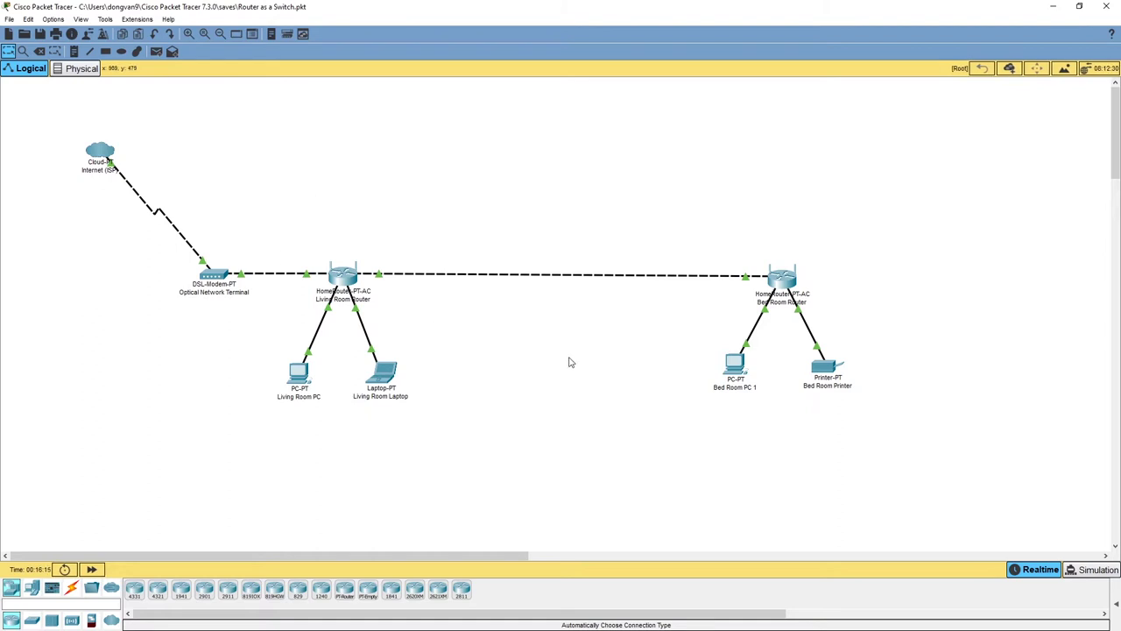
left_click_drag(659, 320, 908, 421)
left_click(909, 421)
left_click_drag(278, 233, 471, 433)
left_click(752, 400)
left_click_drag(282, 214, 422, 422)
left_click(271, 368)
left_click_drag(271, 345, 325, 419)
left_click(476, 317)
left_click_drag(712, 334, 892, 418)
left_click(849, 433)
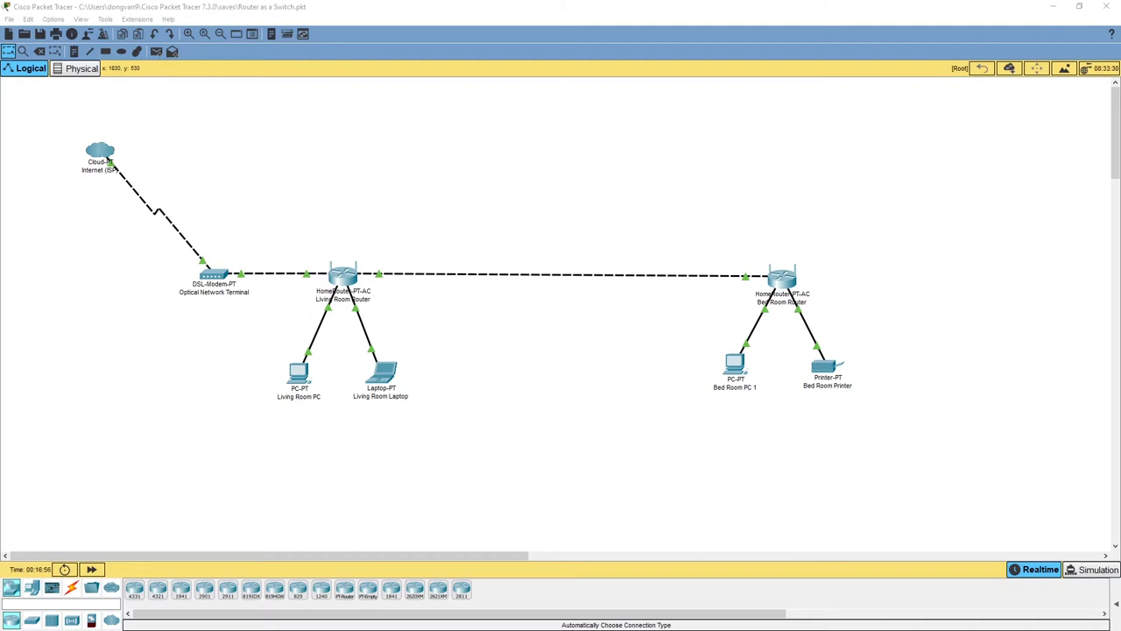
left_click_drag(730, 235, 836, 332)
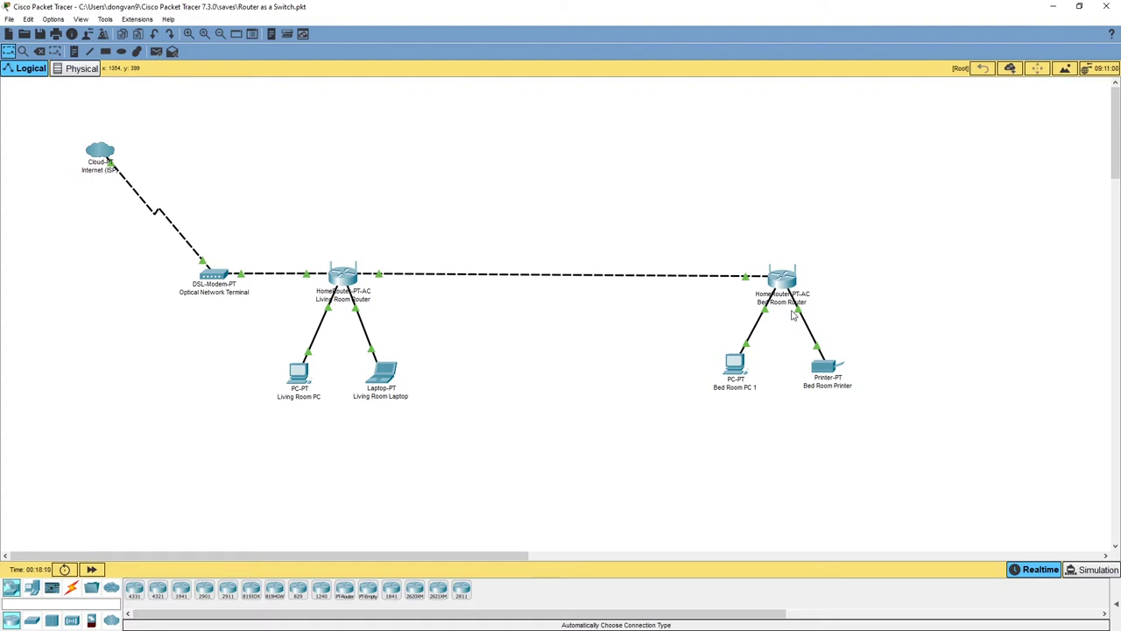
left_click_drag(287, 227, 379, 316)
left_click(399, 306)
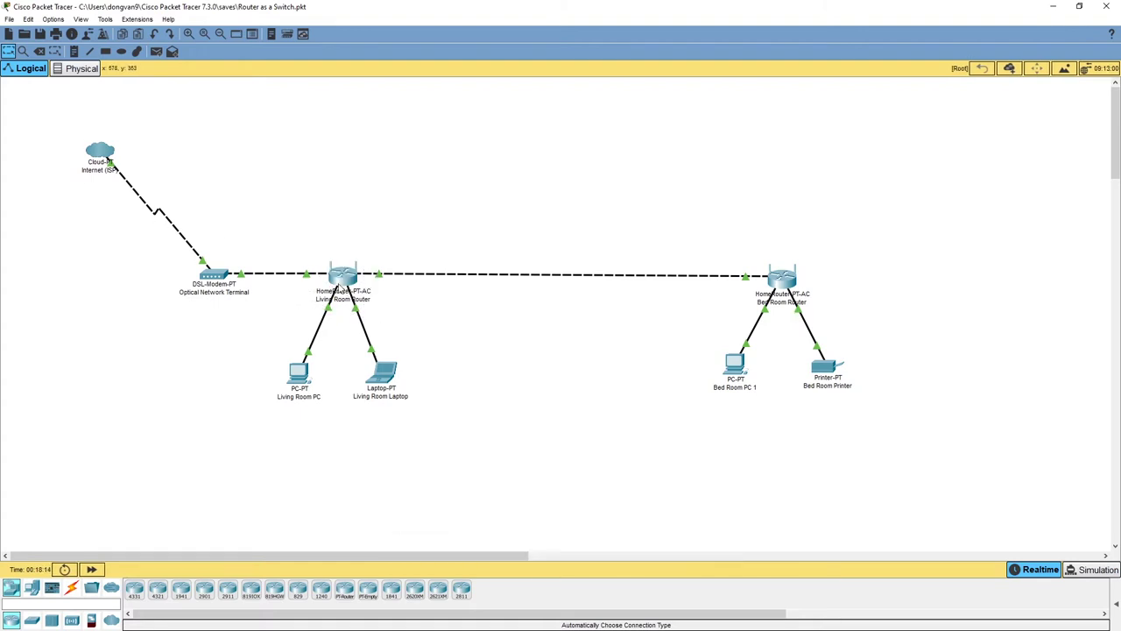
left_click_drag(739, 245, 867, 305)
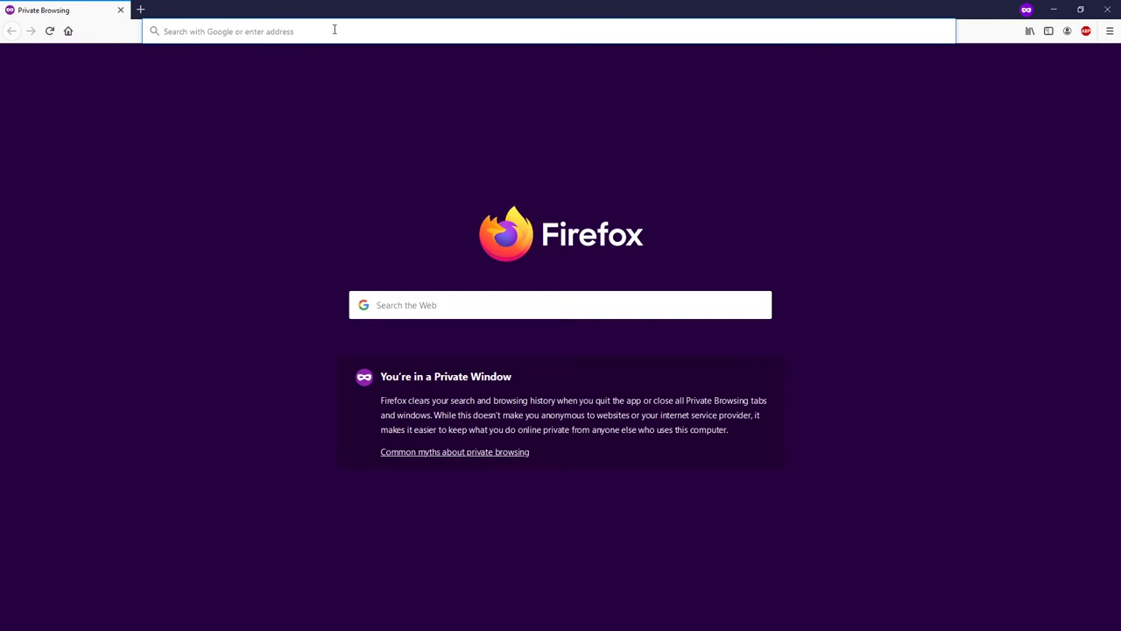
Step: In the Firefox private window, open 192.168.0.1 and log in to the main router as admin with the account password
type("192.168.0.1")
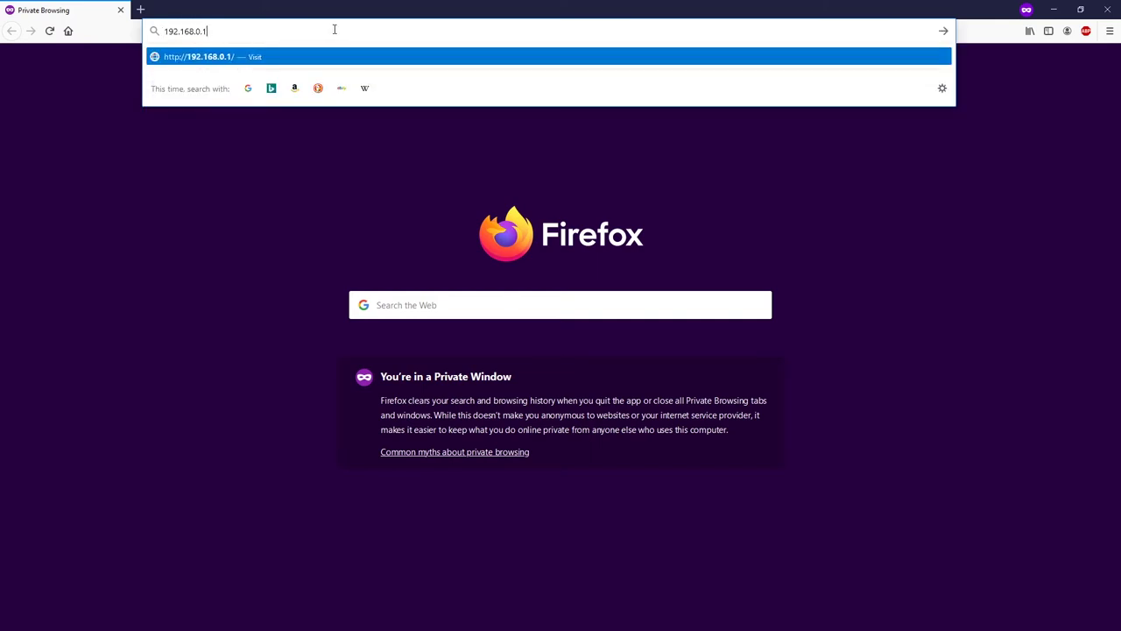
key("Return")
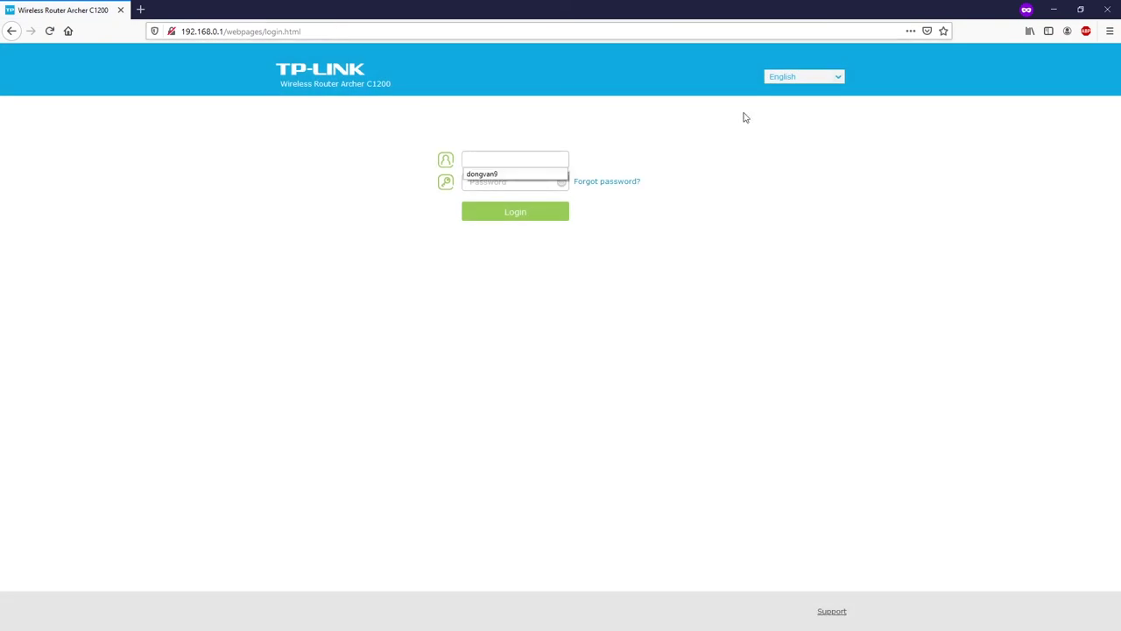
key("alt+Tab")
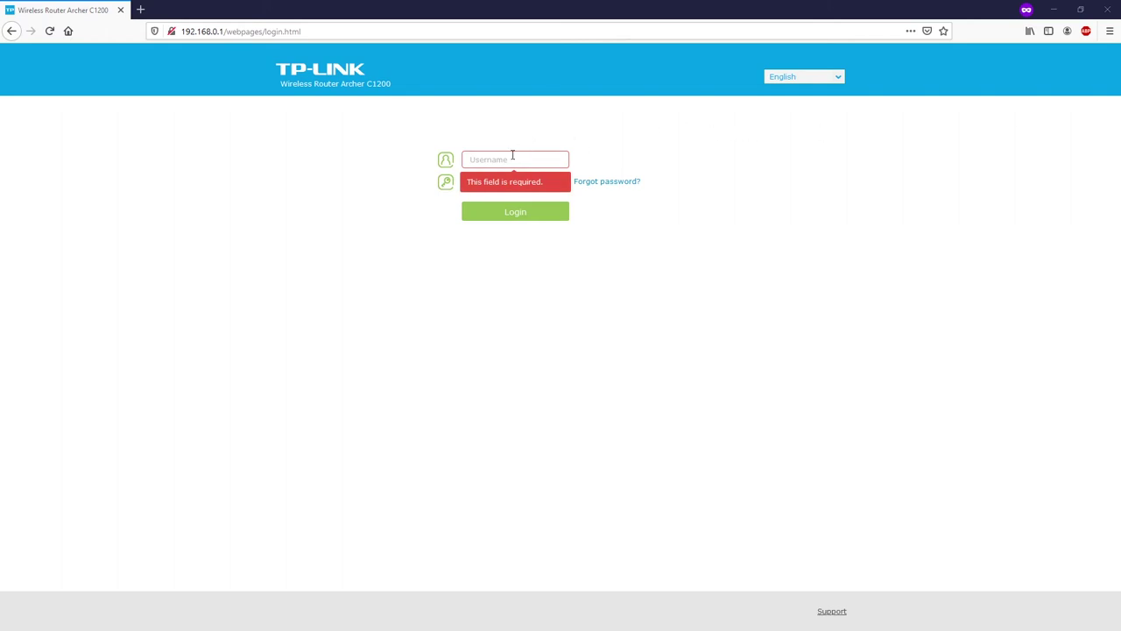
left_click(514, 155)
type("admin")
key("alt+Tab")
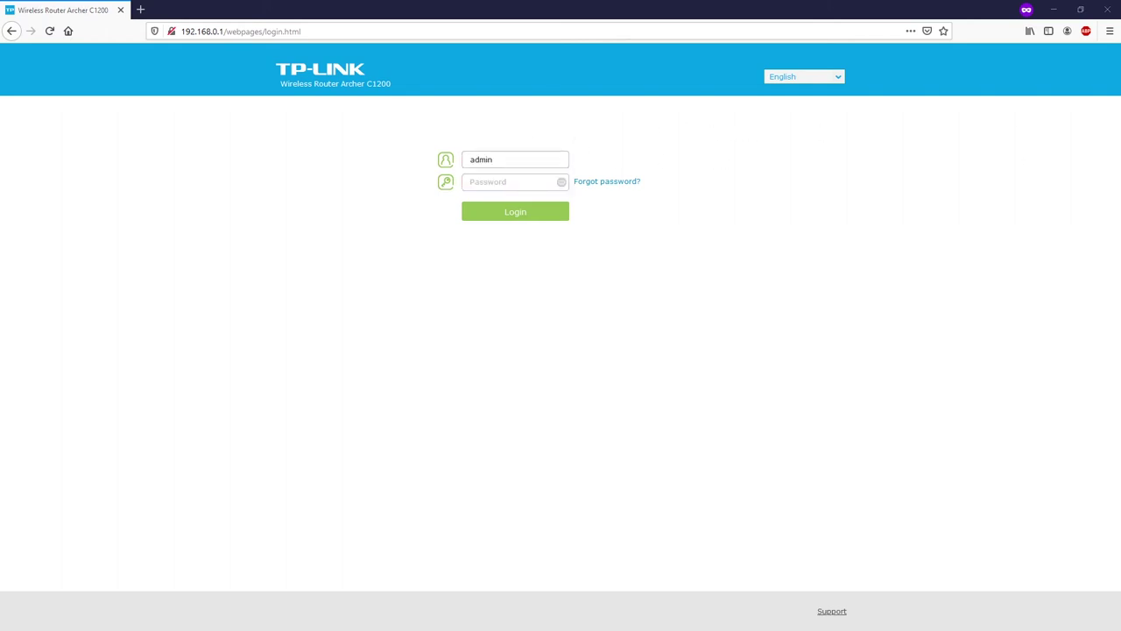
left_click(495, 179)
type("********")
key("Return")
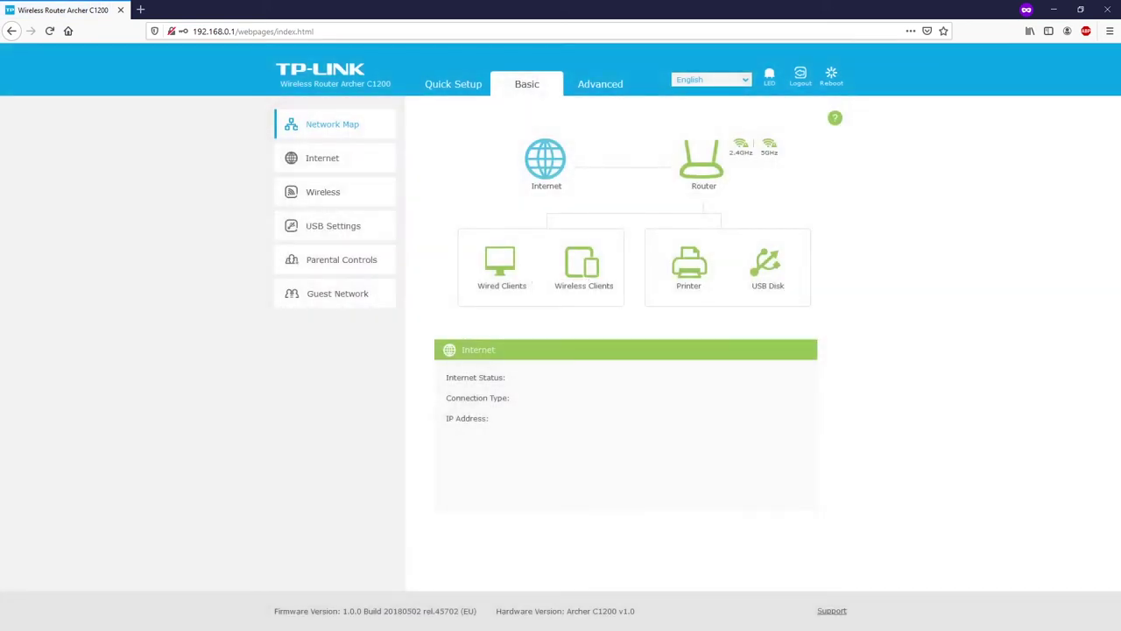
Step: Review the main router's DHCP server settings and IP address pool, and log out of the router
left_click(603, 87)
left_click(318, 162)
left_click(324, 263)
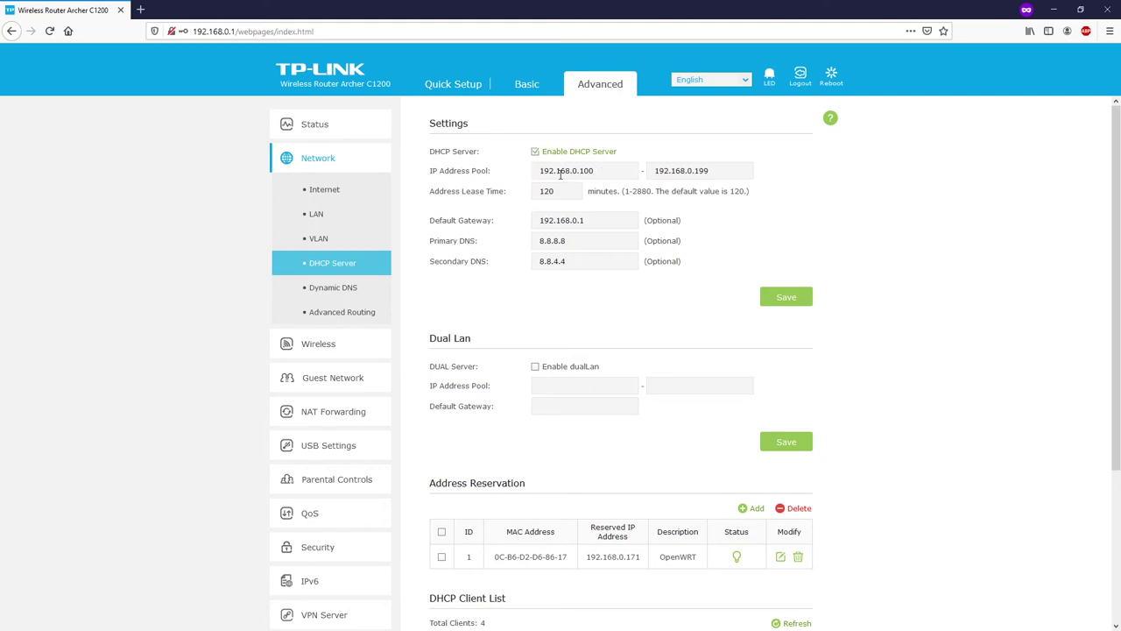
left_click(603, 170)
left_click(528, 176)
left_click(801, 77)
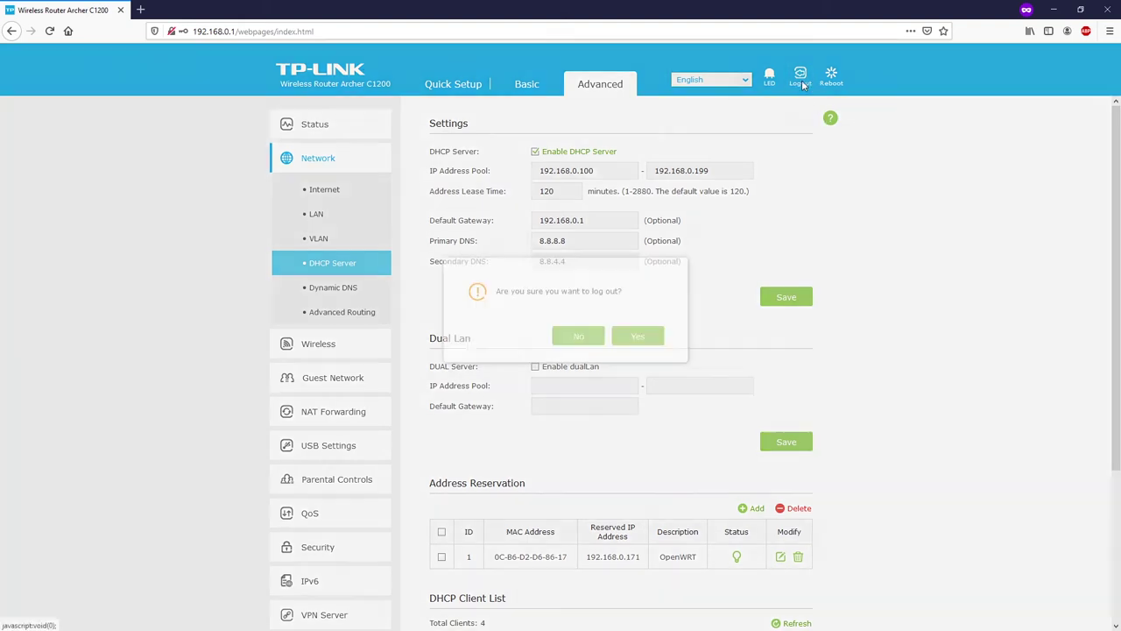
left_click(634, 336)
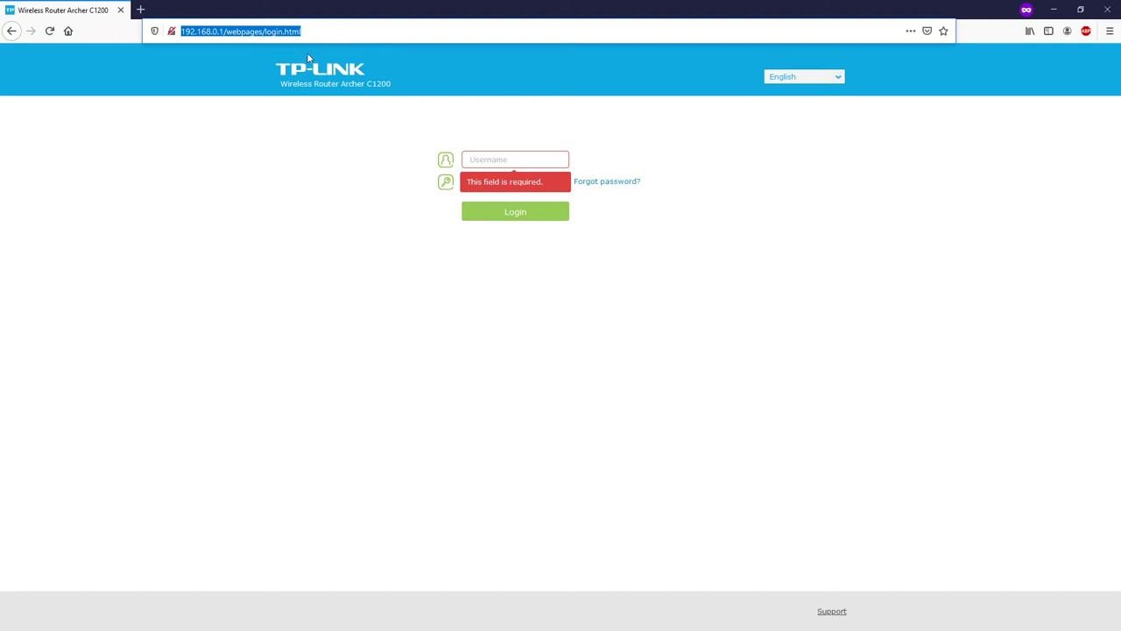
Step: Reload the login page at 192.168.0.1 and log in to the secondary router as admin with the account password
left_click(262, 31)
left_click_drag(226, 31, 504, 24)
key("BackSpace")
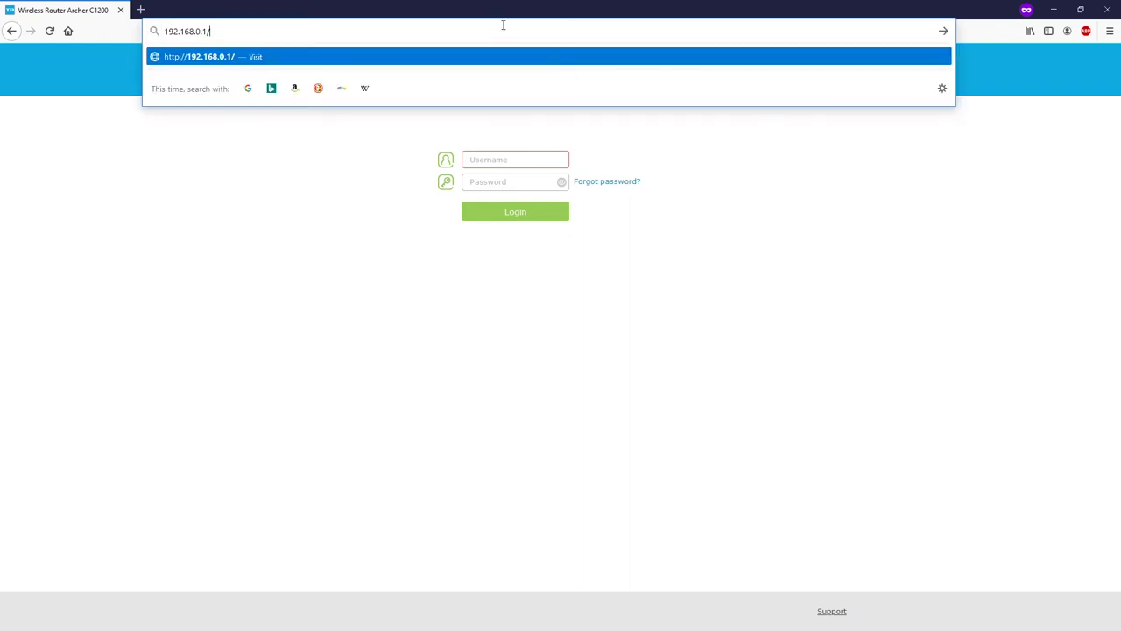
key("Return")
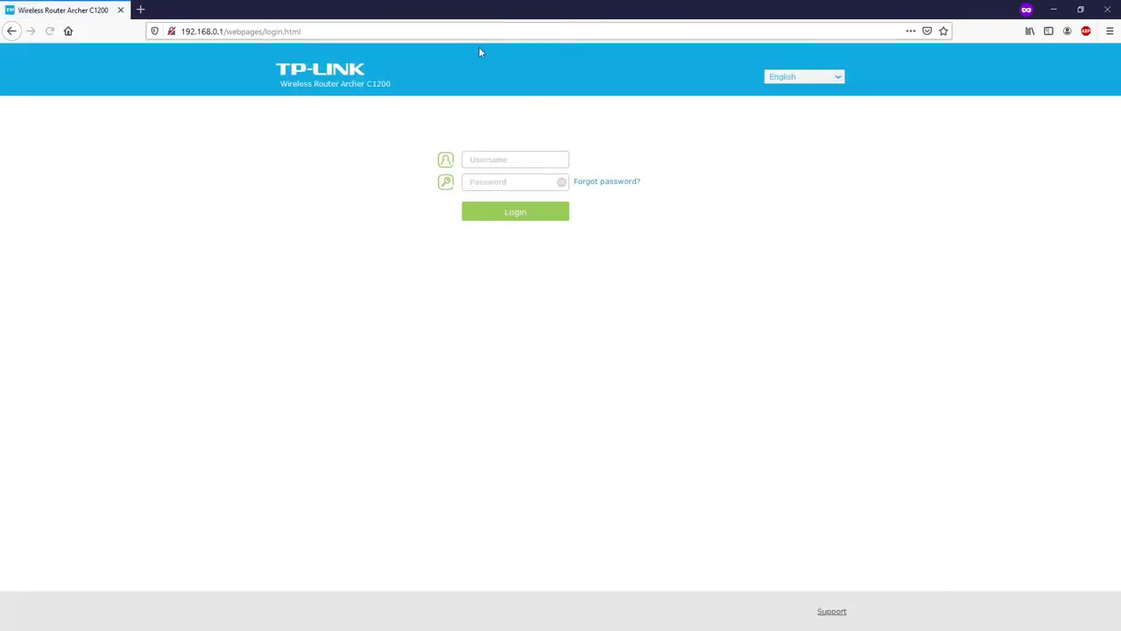
left_click(525, 142)
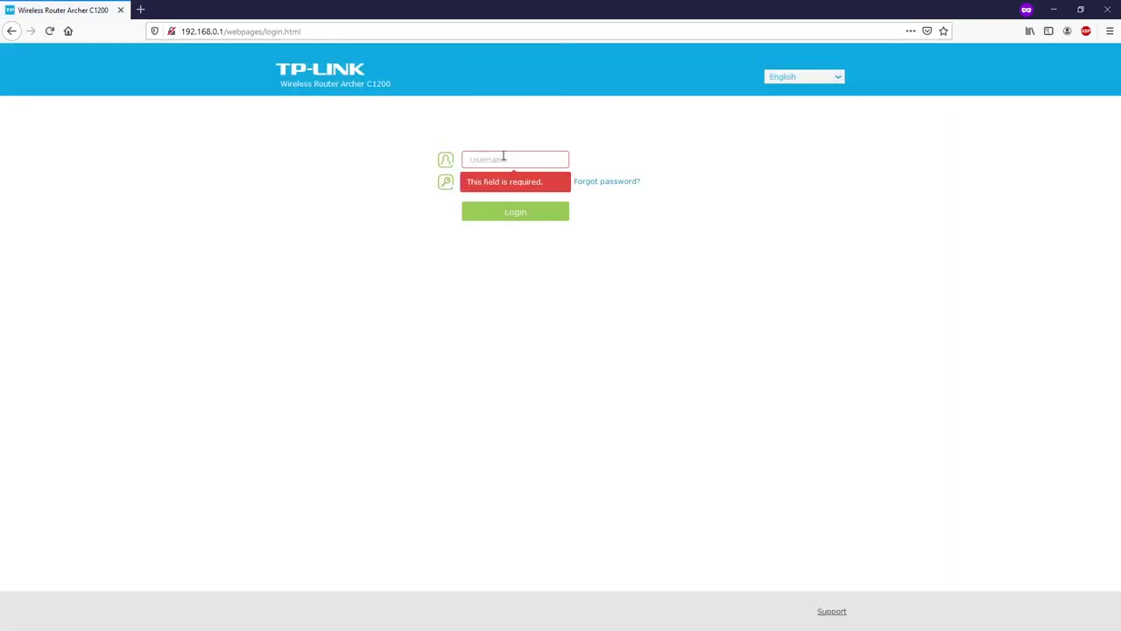
left_click(503, 155)
type("admin")
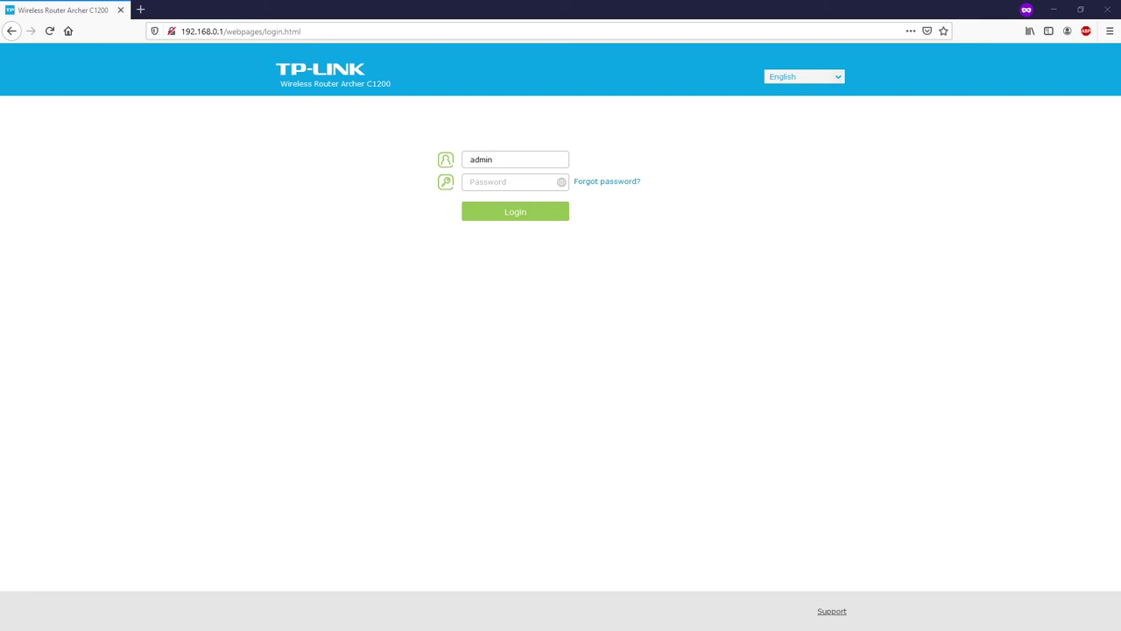
left_click(493, 181)
type("********")
left_click(513, 214)
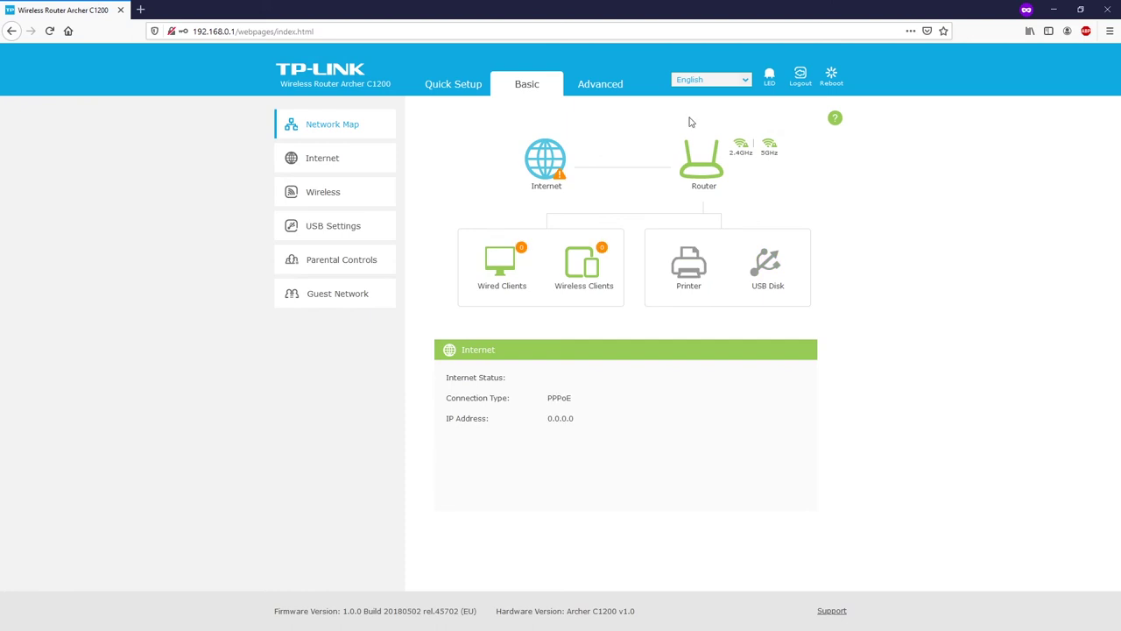
Step: Disable the DHCP server in the secondary router's advanced network settings and save the change
left_click(601, 88)
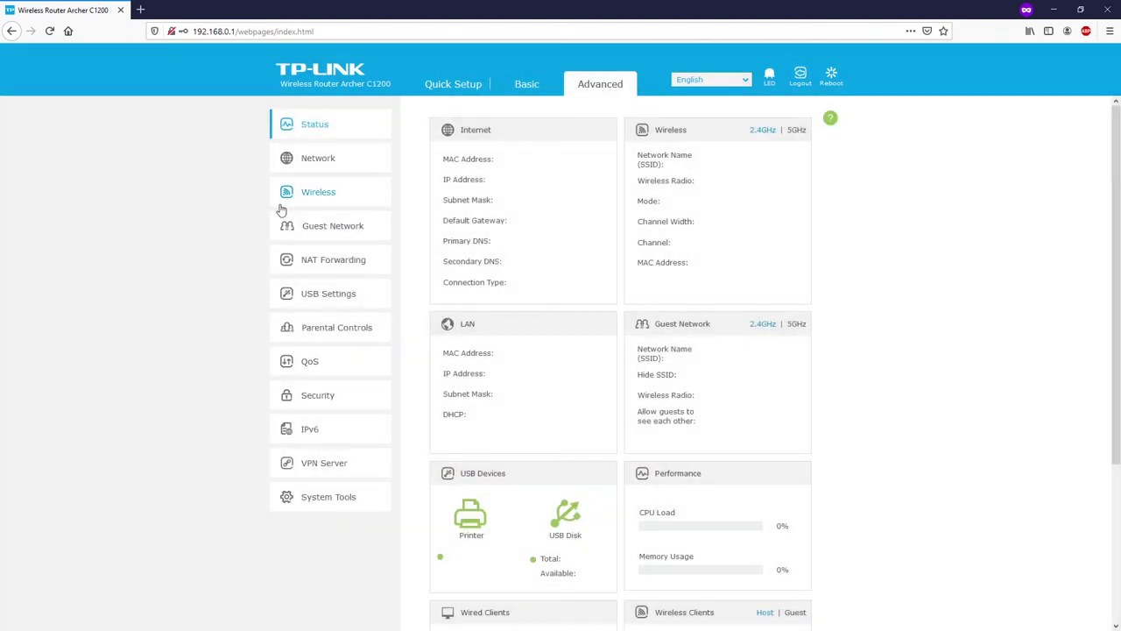
left_click(325, 157)
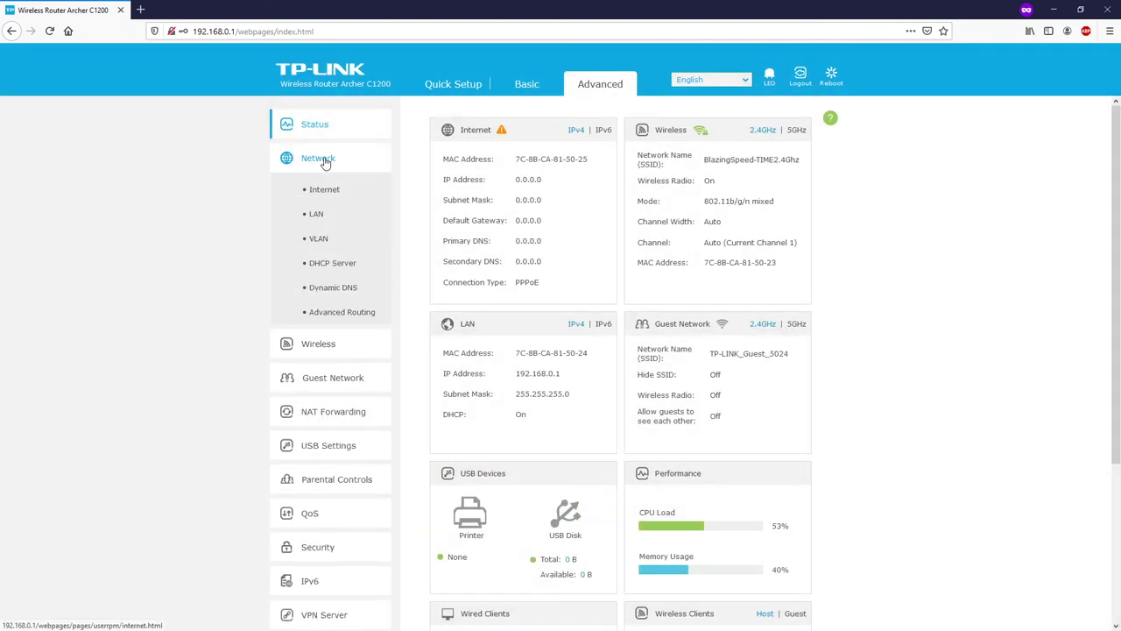
left_click(333, 266)
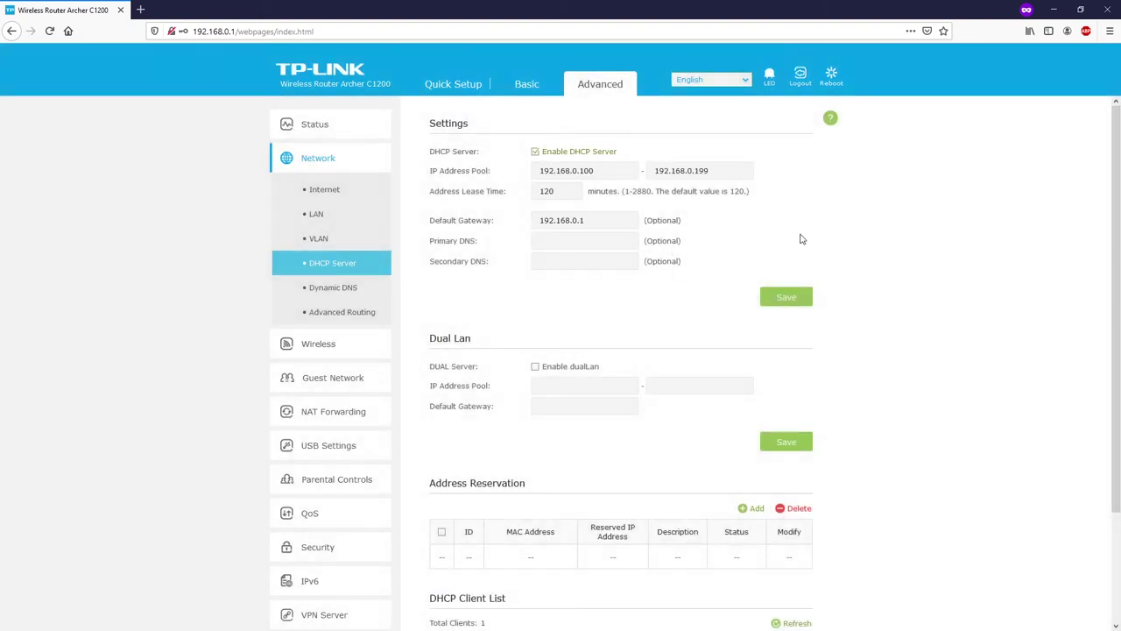
left_click(535, 153)
left_click(784, 302)
Step: Set the secondary router's LAN IP address to 192.168.0.99 and save it
left_click(319, 219)
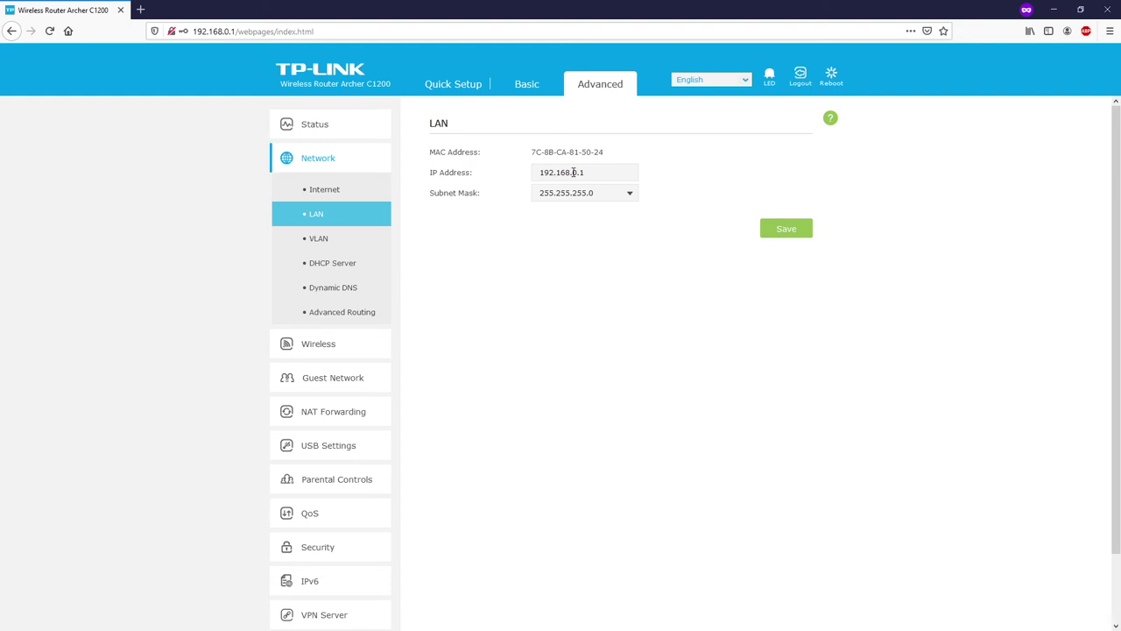
left_click(573, 172)
type("99")
left_click(778, 235)
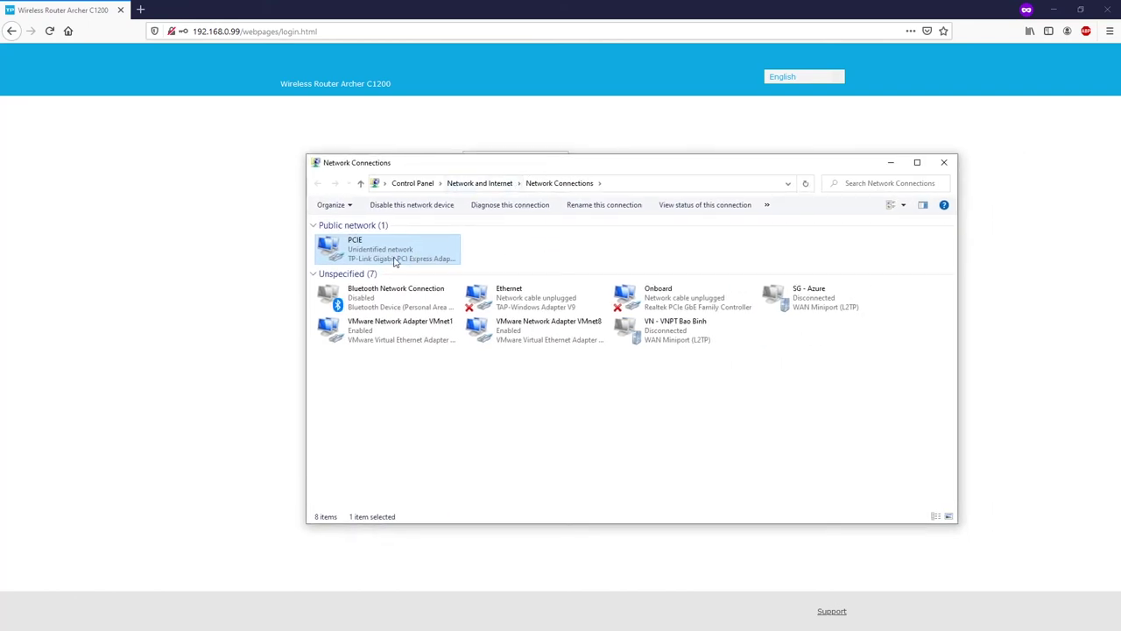
Step: Disable the PCIE network adapter in Network Connections and enable it again to renew its connection
double_click(401, 248)
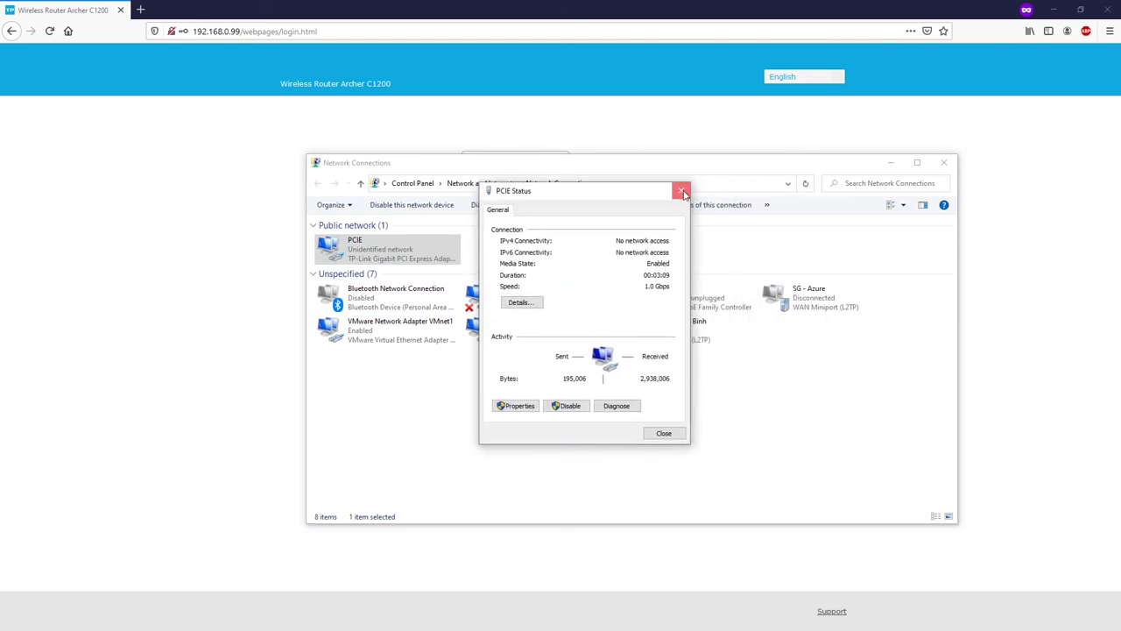
left_click(678, 190)
right_click(385, 252)
left_click(422, 255)
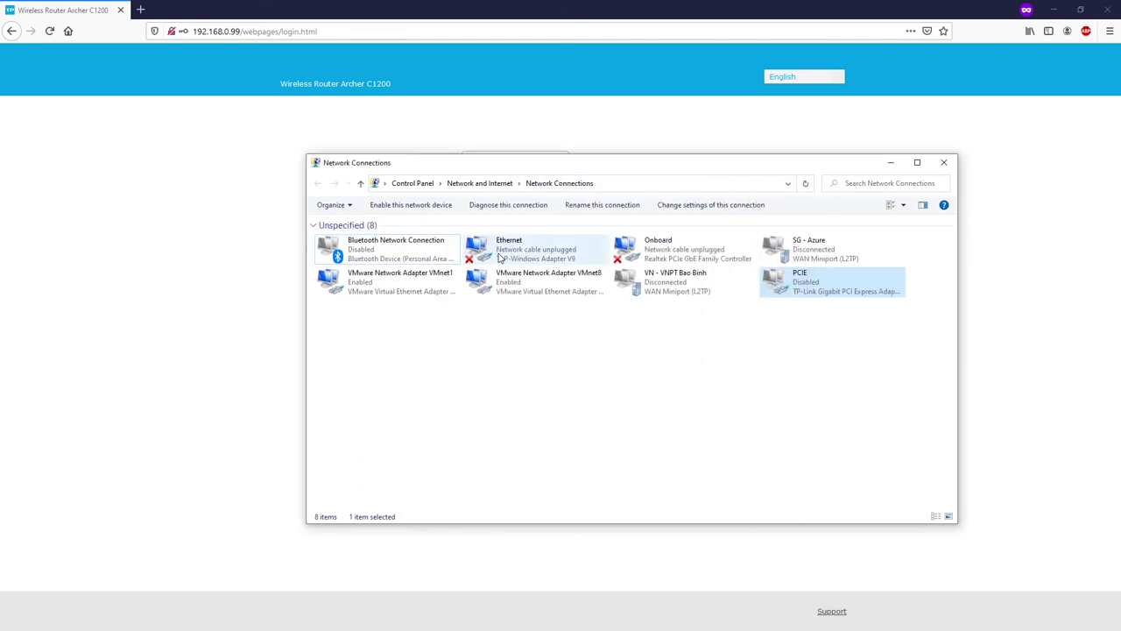
right_click(829, 290)
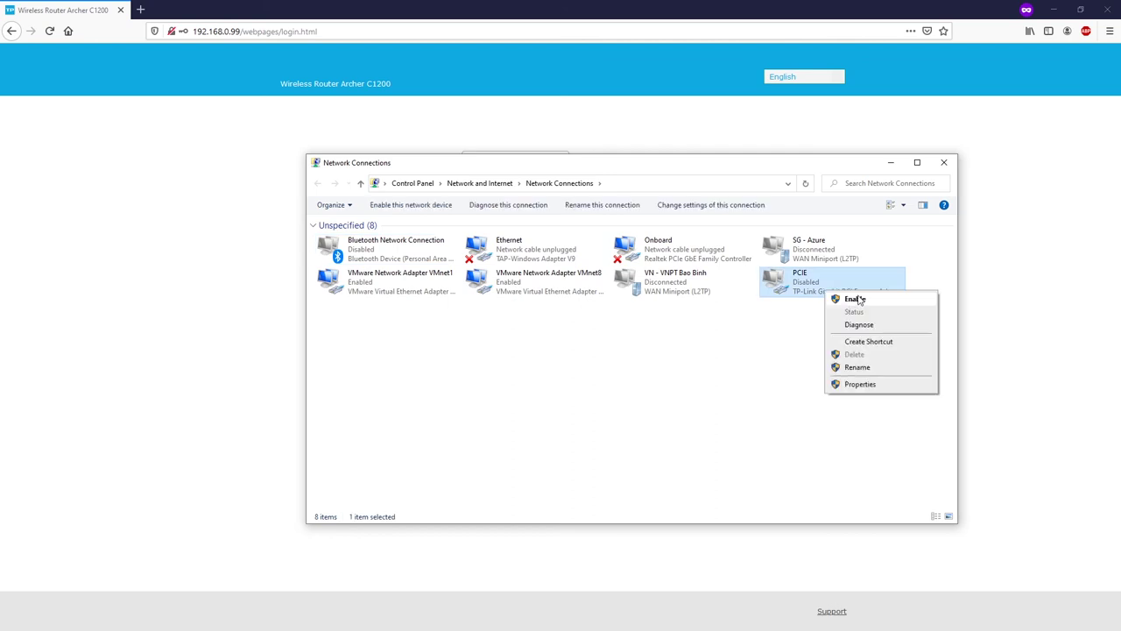
left_click(857, 299)
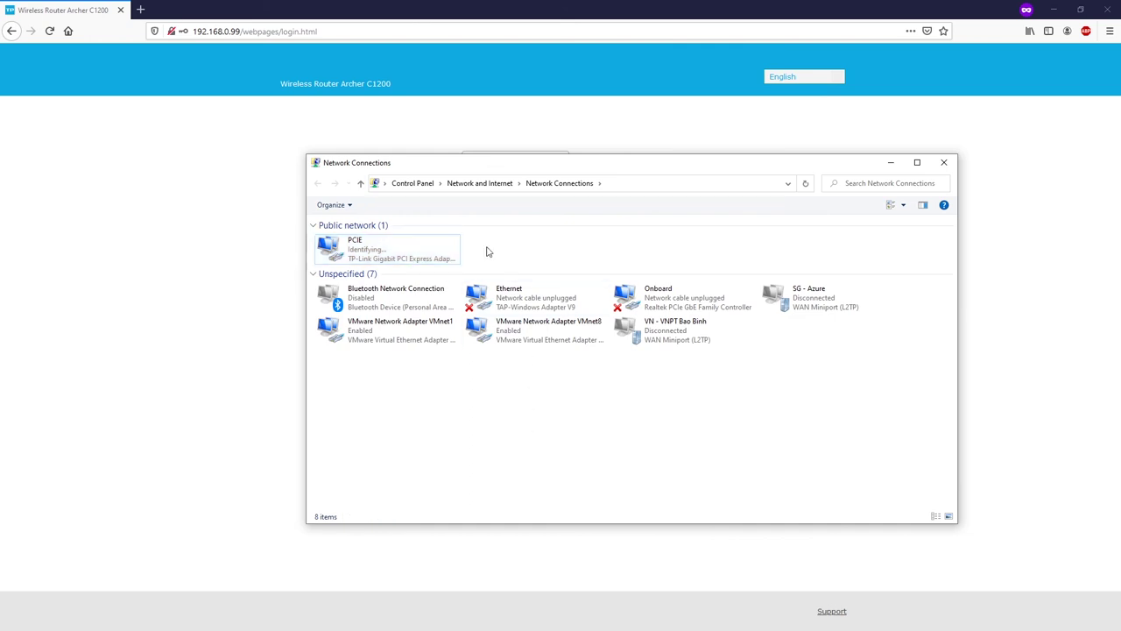
Step: Check the PCIE adapter's network connection details for its IPv4 address and gateway, and close the connection windows
left_click(433, 258)
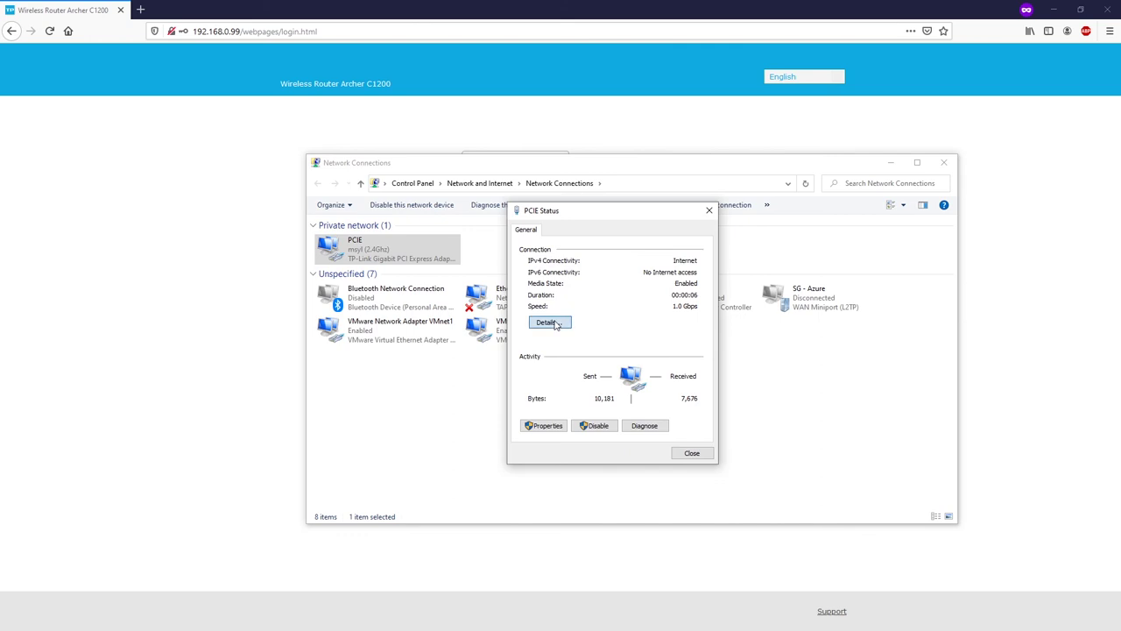
left_click(540, 324)
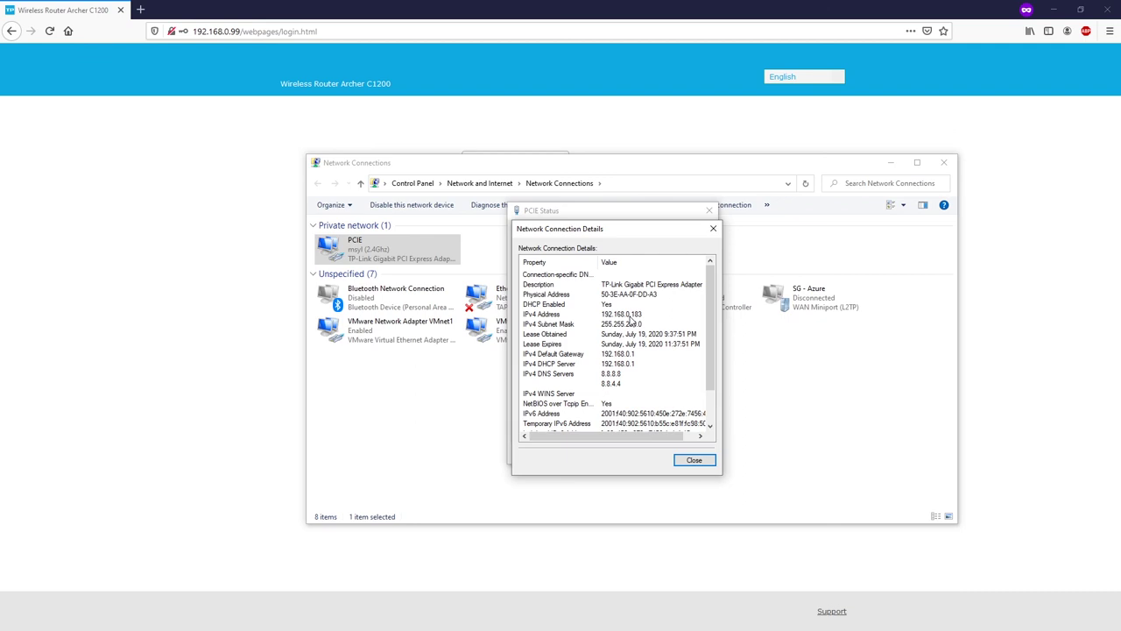
left_click(713, 228)
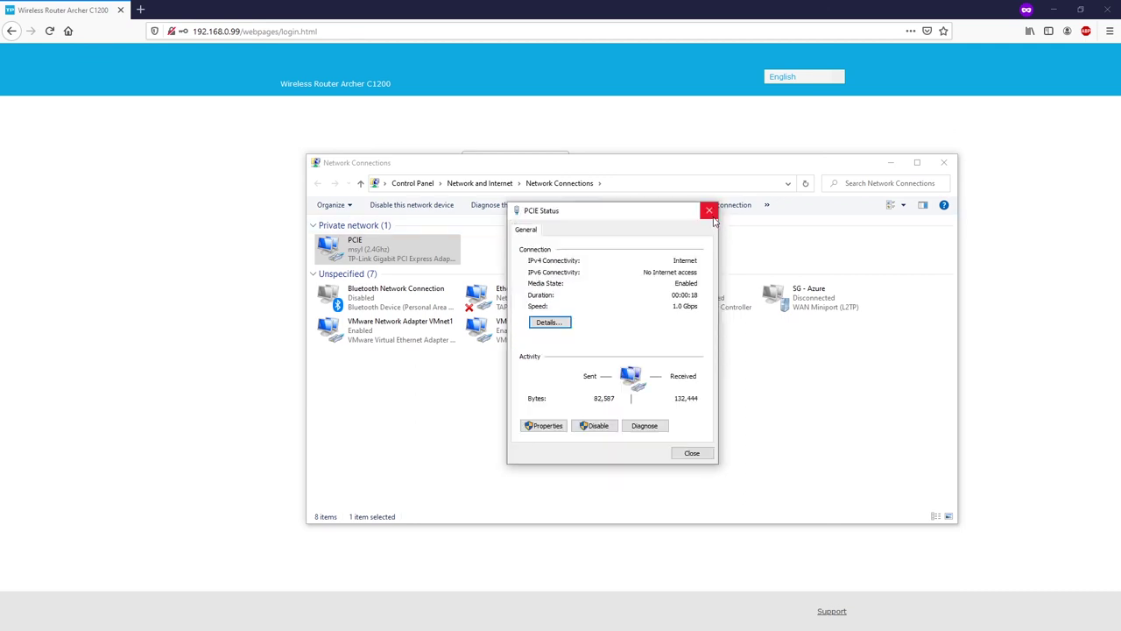
left_click(709, 210)
left_click(943, 162)
Step: Open 192.168.0.99 in the browser to check that the secondary router's login page is reachable
left_click(290, 25)
type("192.16")
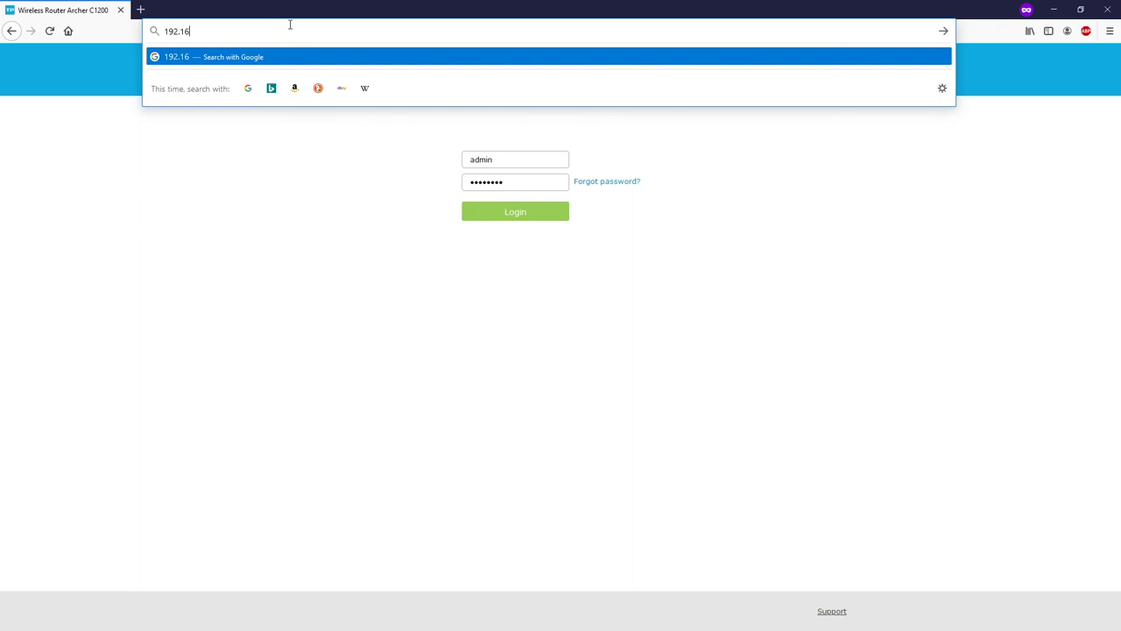
type("8.0.99")
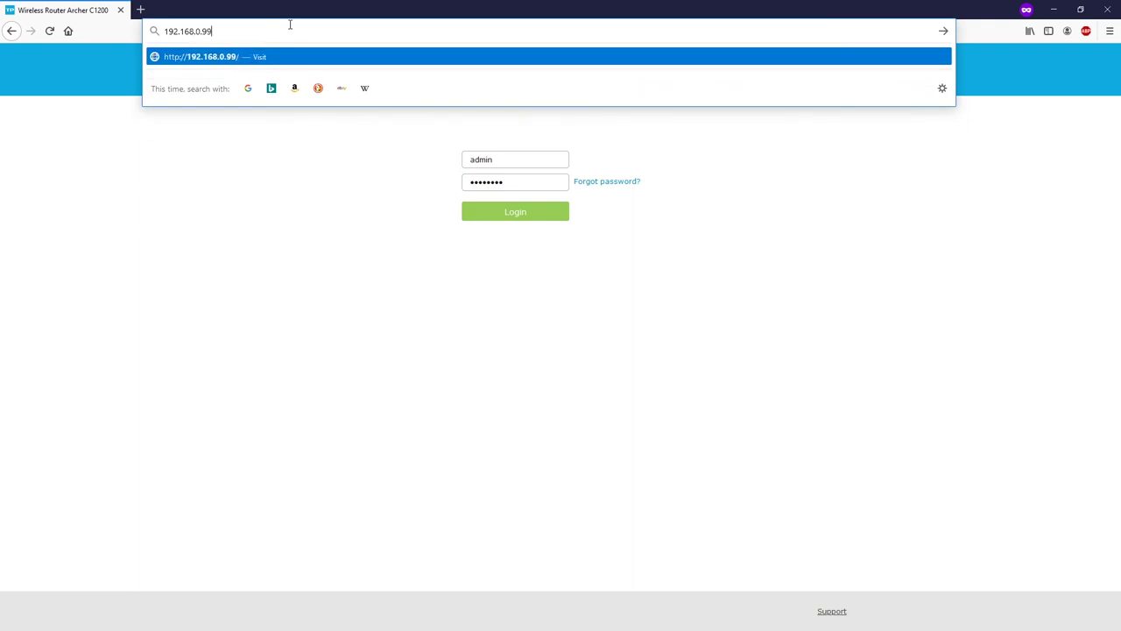
key("Return")
left_click(520, 160)
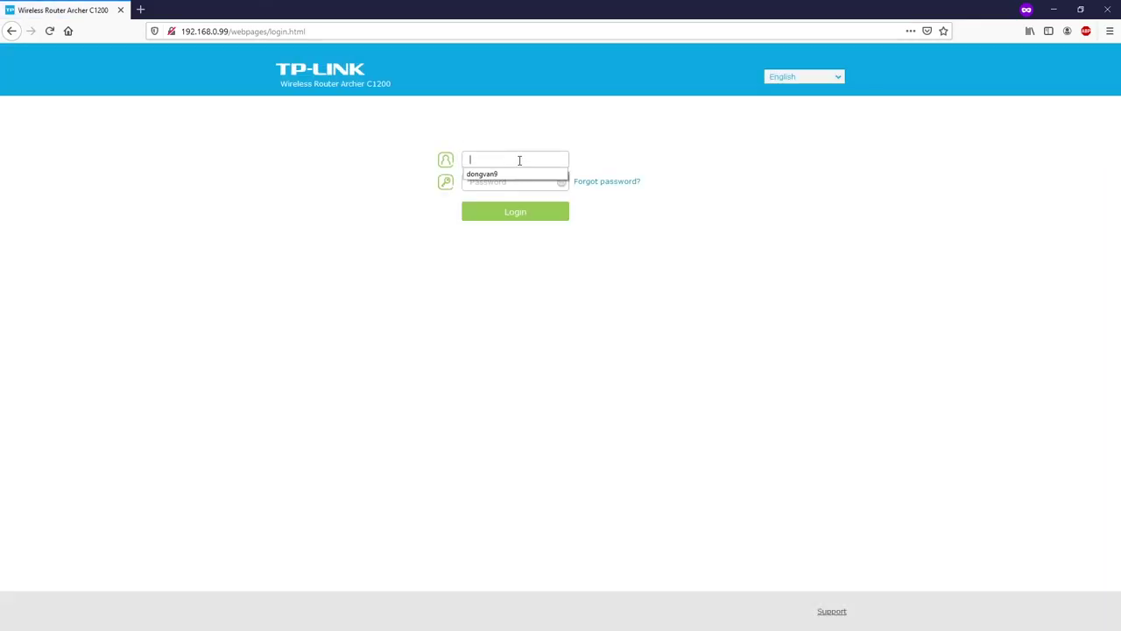
key("Escape")
Step: Open 192.168.0.1 in a new private browsing tab to check that the main router's login page is reachable
key("ctrl+shift+p")
type("192.168")
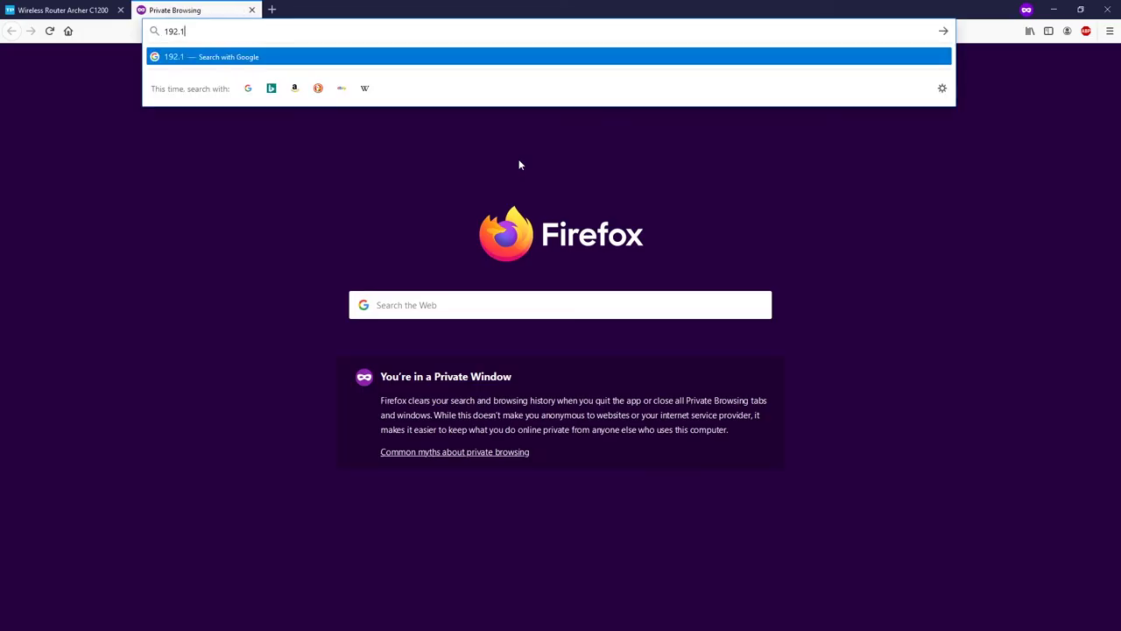
type(".0.1")
key("Return")
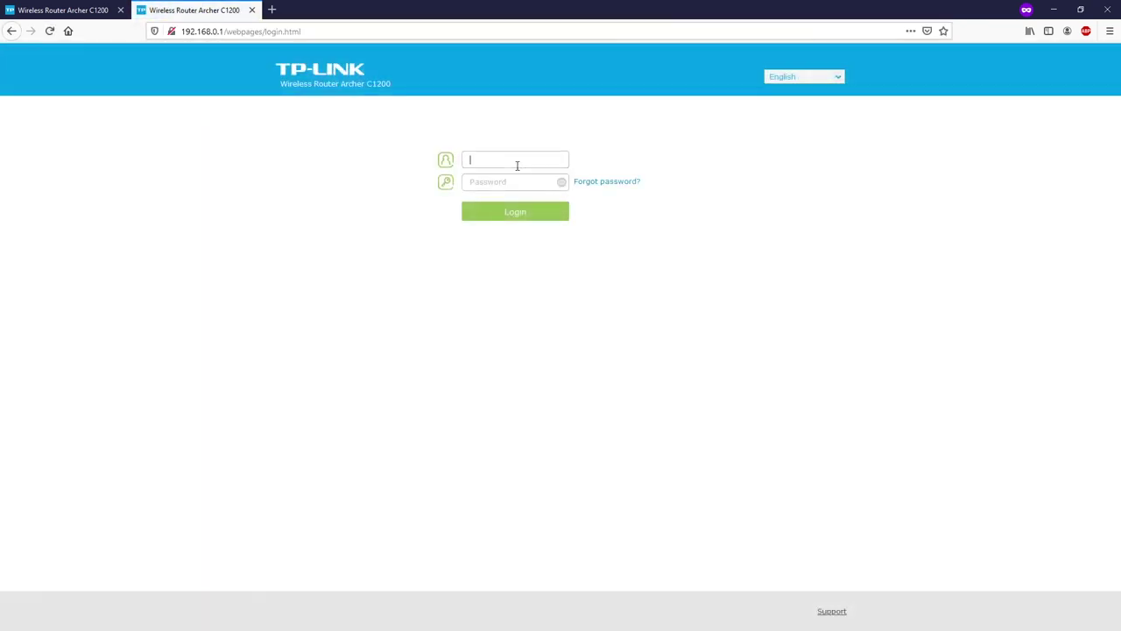
left_click(358, 152)
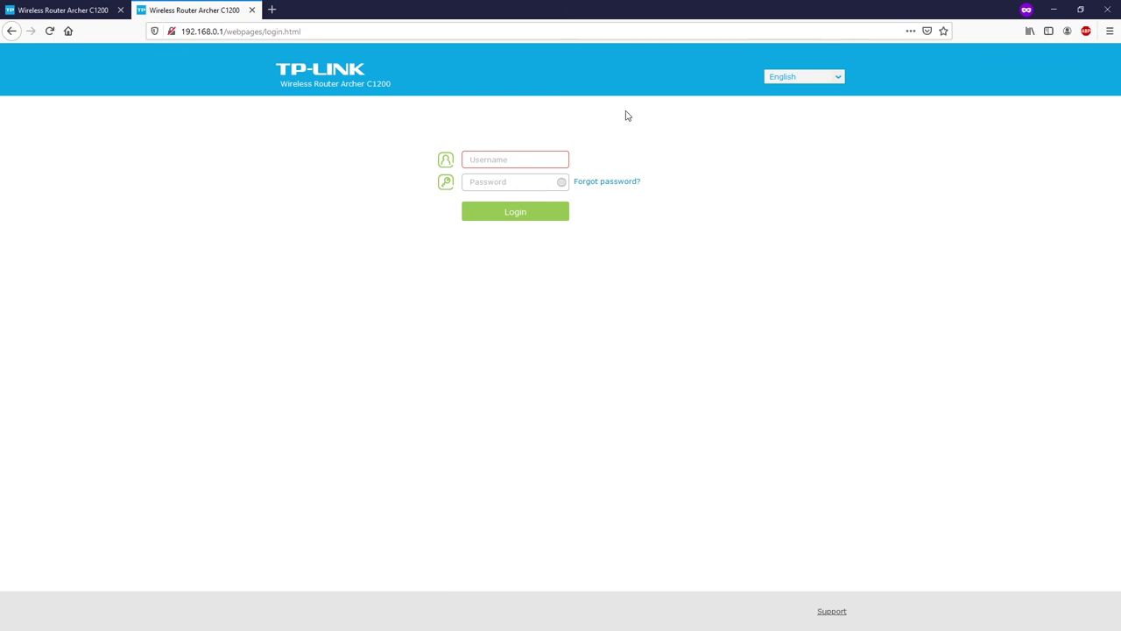